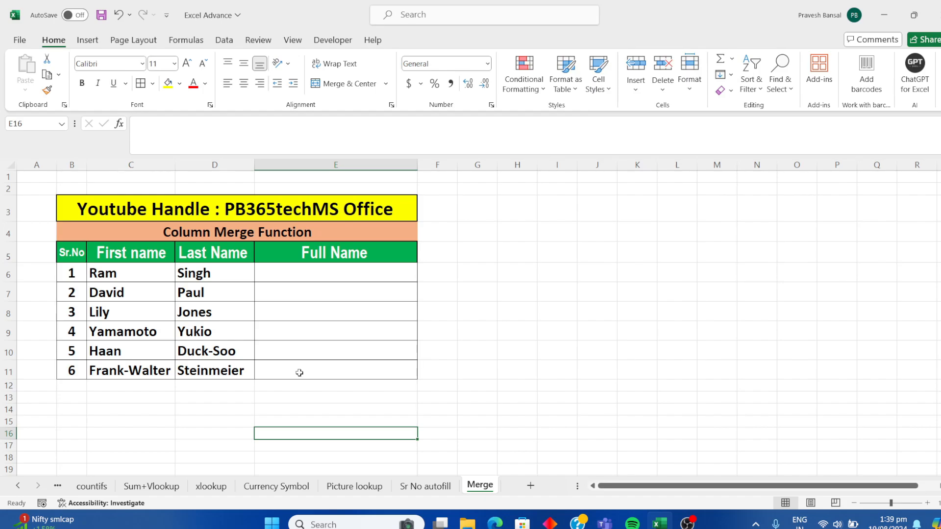
Step: Insert the CONCATENATE function into cell E6 by searching the function library for "concatenate"
left_click(320, 271)
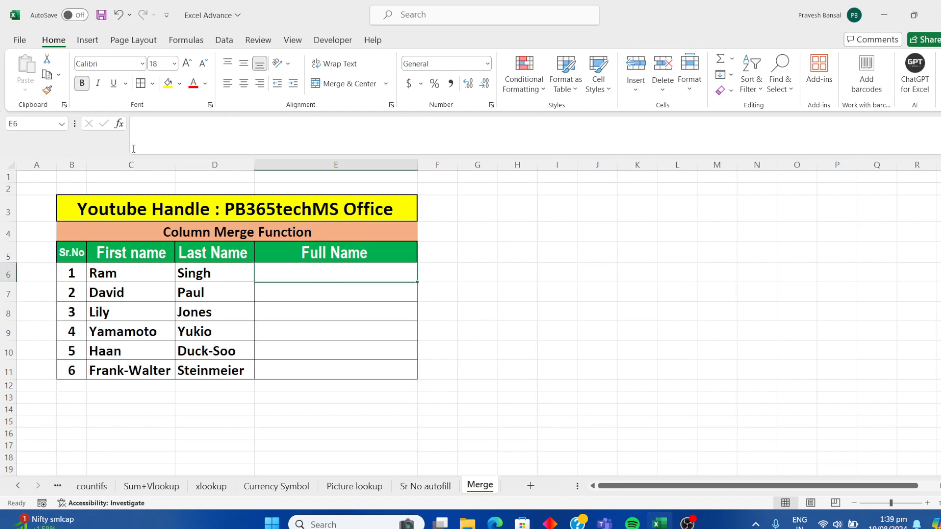
left_click(121, 125)
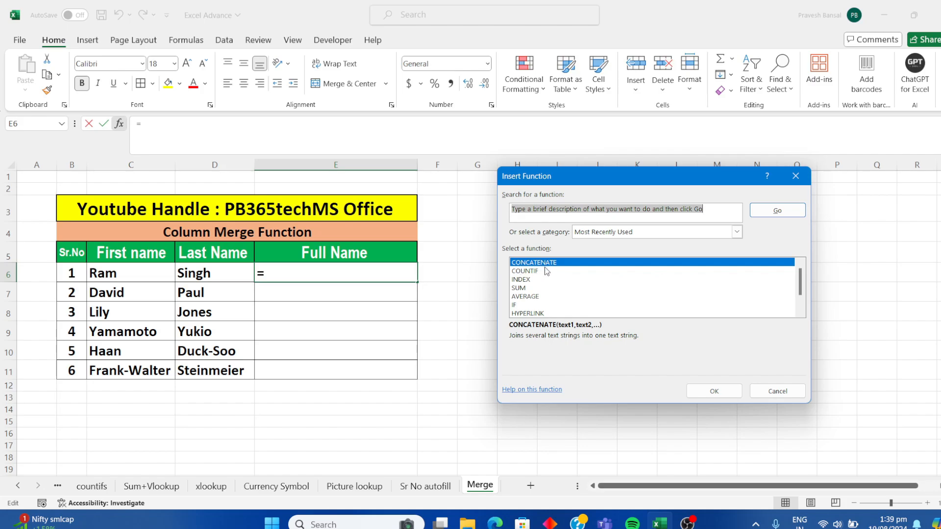
scroll(800, 285, "down", 1)
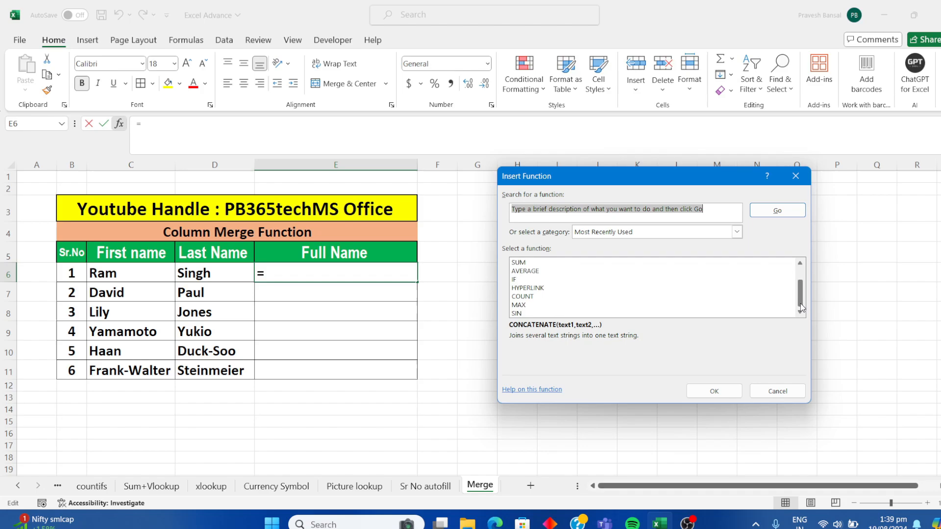
scroll(800, 289, "up", 1)
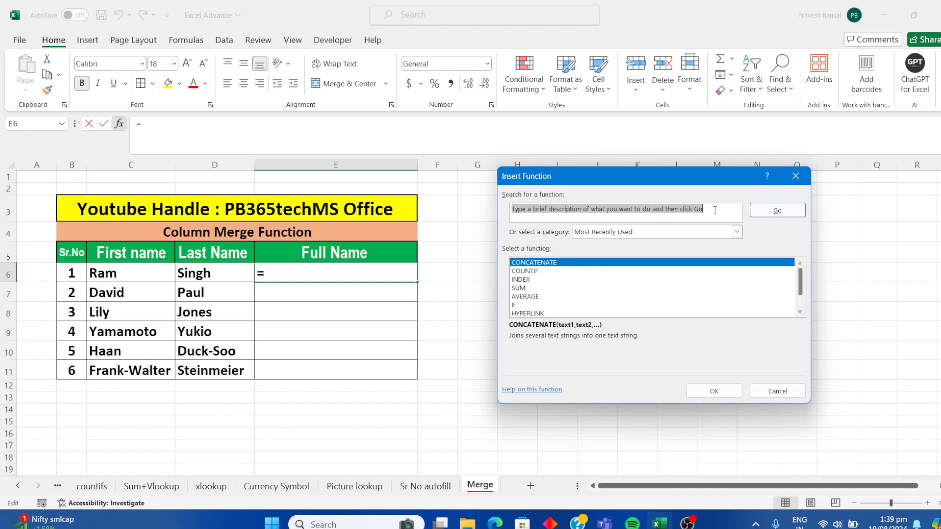
key("BackSpace")
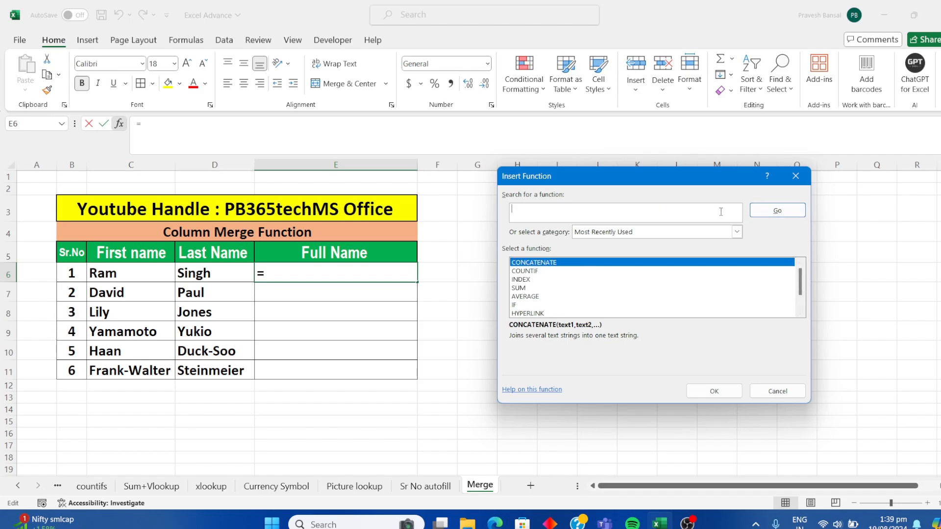
type("con")
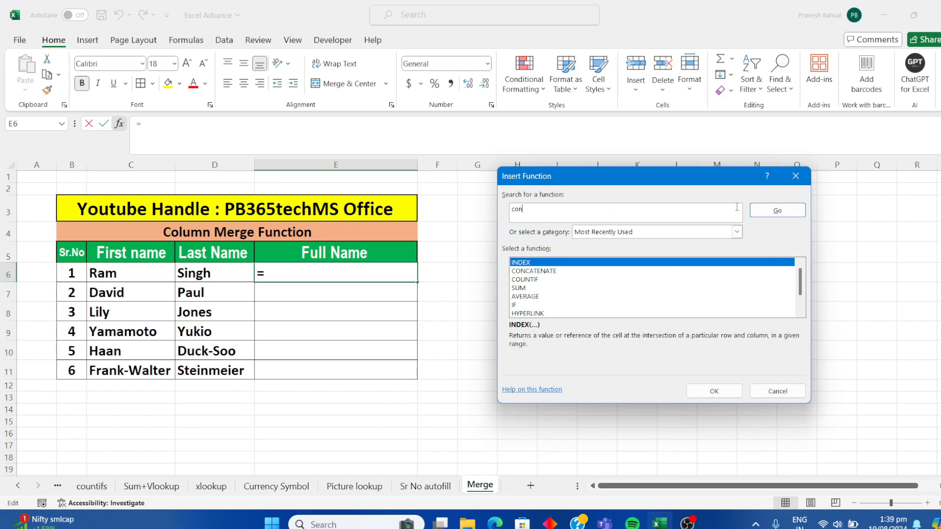
type("catenate")
key("Return")
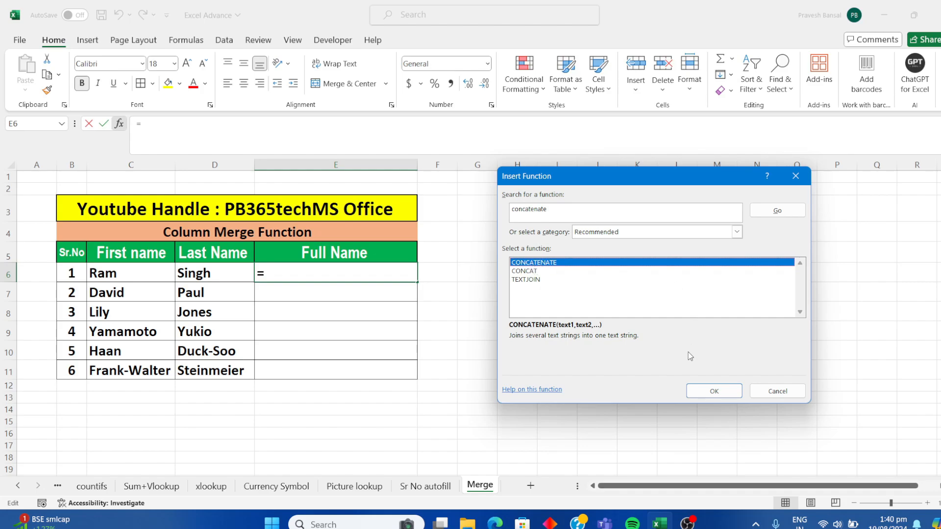
left_click(713, 392)
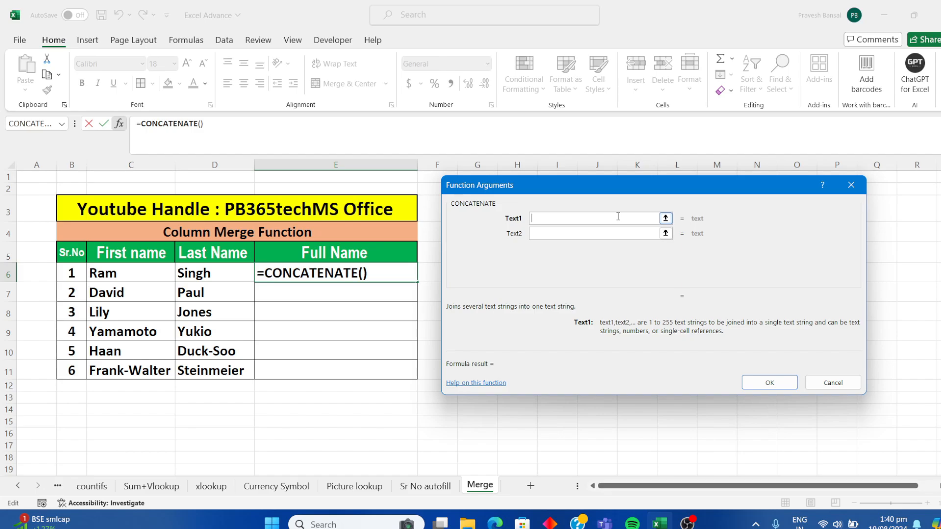
Step: Set the CONCATENATE arguments to C6 for Text1, a quoted space " " for Text2 and D6 for Text3
left_click(593, 233)
left_click(587, 249)
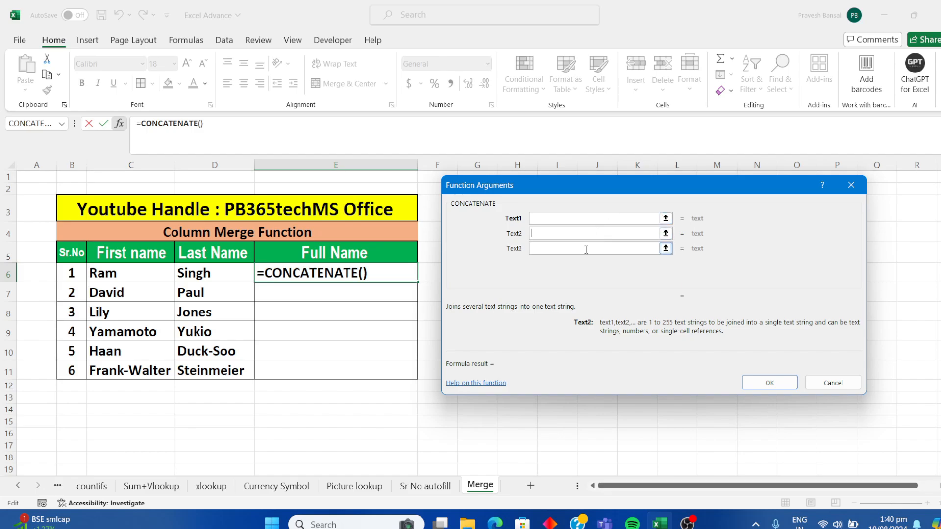
left_click(579, 264)
left_click(570, 279)
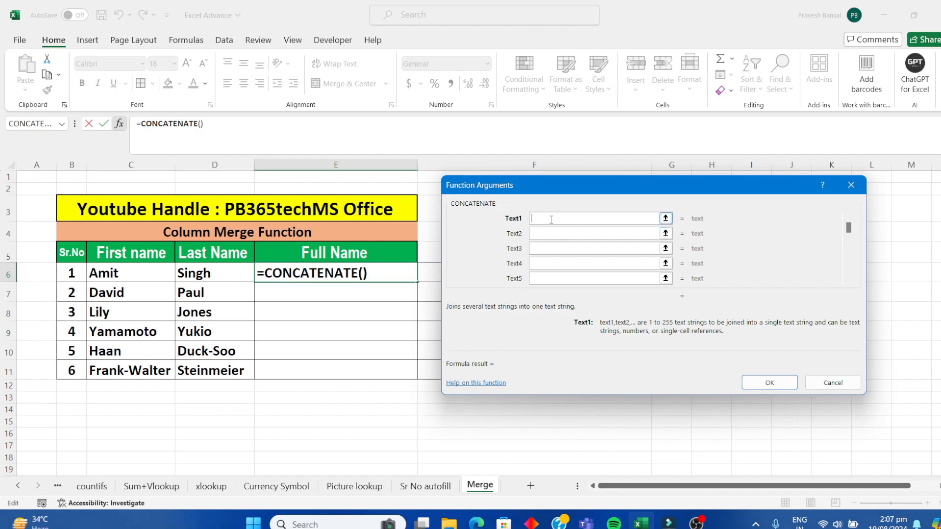
left_click(103, 276)
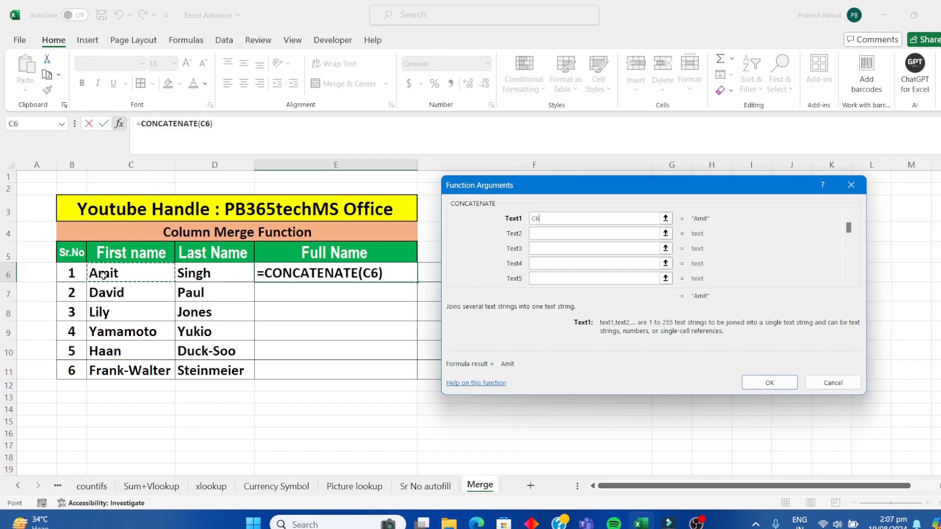
left_click(537, 223)
left_click(542, 234)
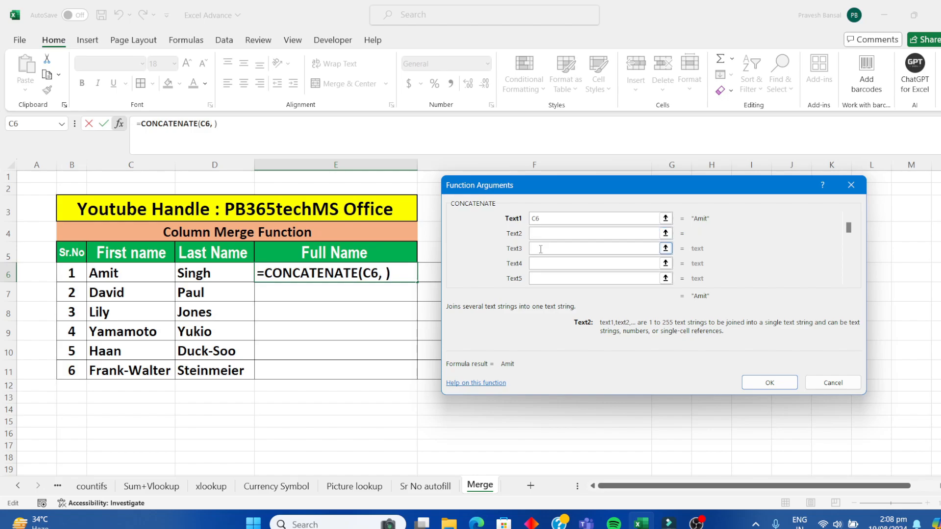
key("BackSpace")
type("\" \"")
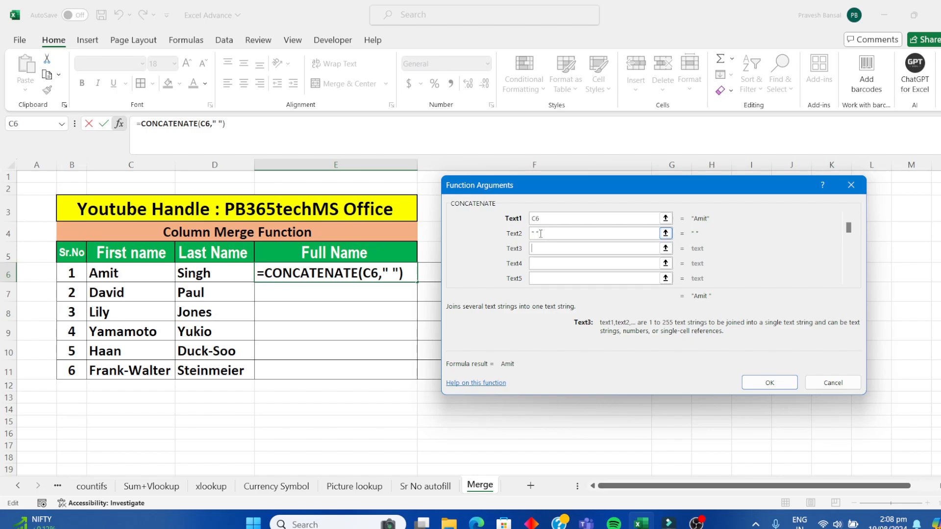
left_click(192, 273)
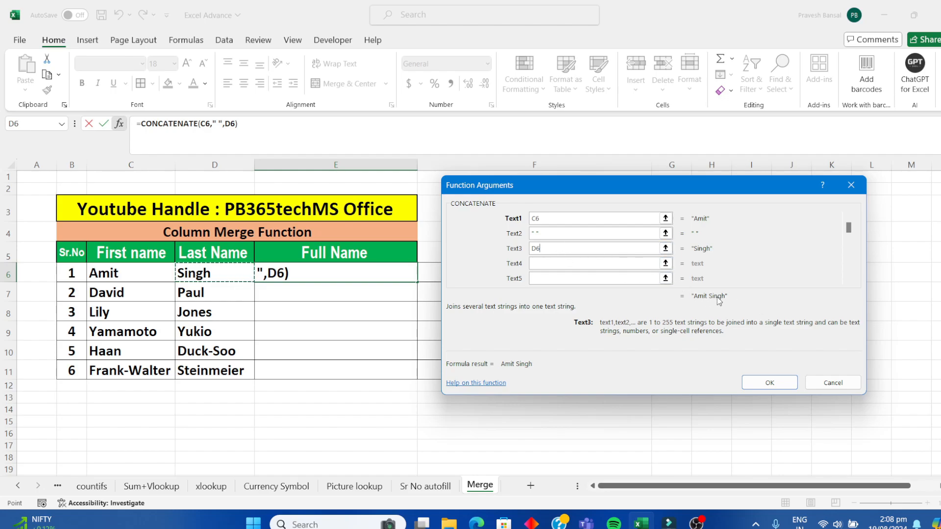
Step: Replace the separator in the Text2 argument with a quoted hyphen "-"
left_click(569, 236)
key("BackSpace")
key("BackSpace")
key("BackSpace")
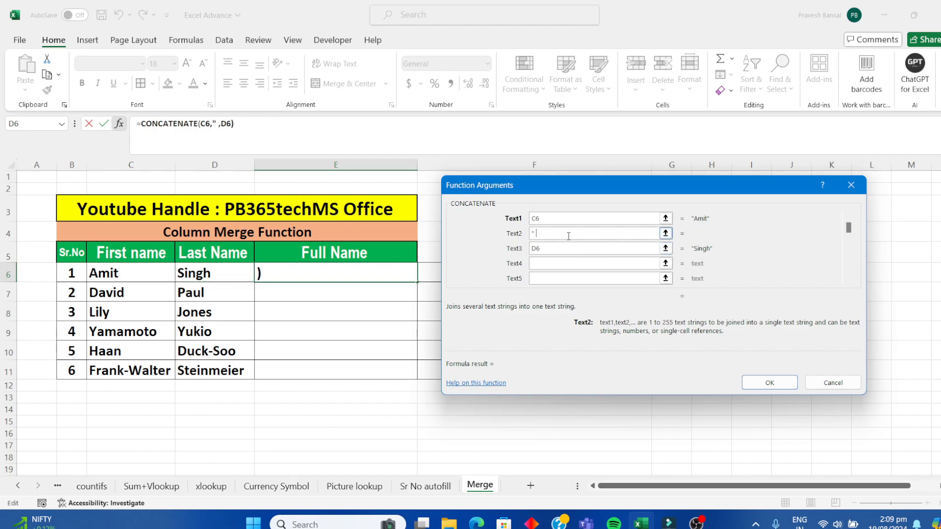
type("\"-\"")
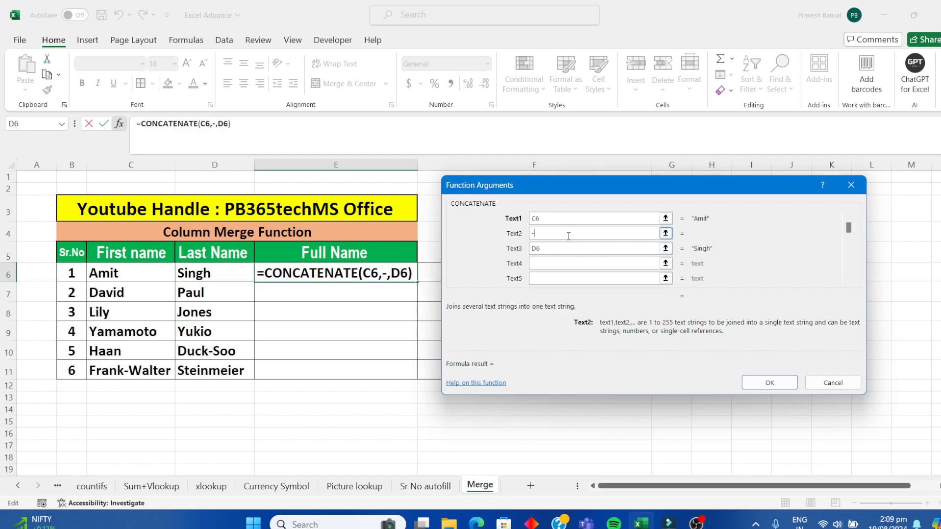
left_click(567, 247)
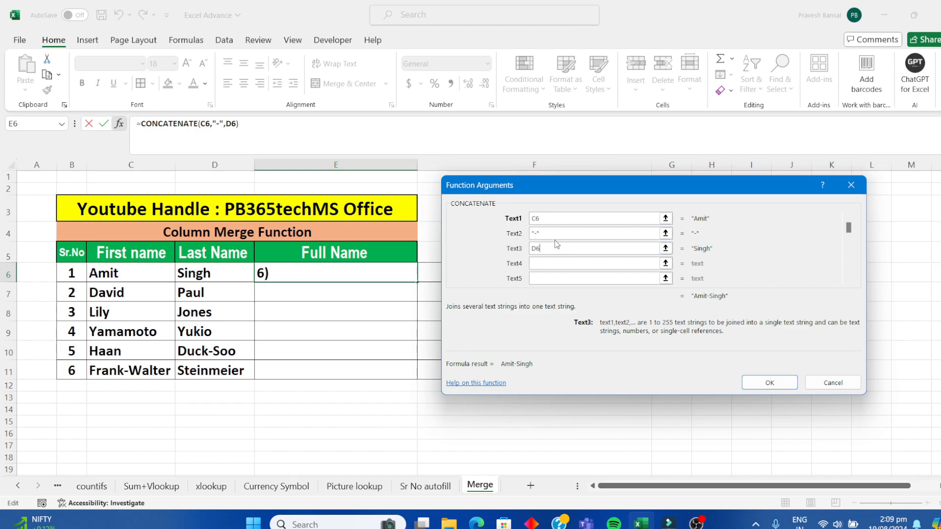
Step: Replace the separator in the Text2 argument with a quoted colon ":"
key("BackSpace")
key("BackSpace")
key("BackSpace")
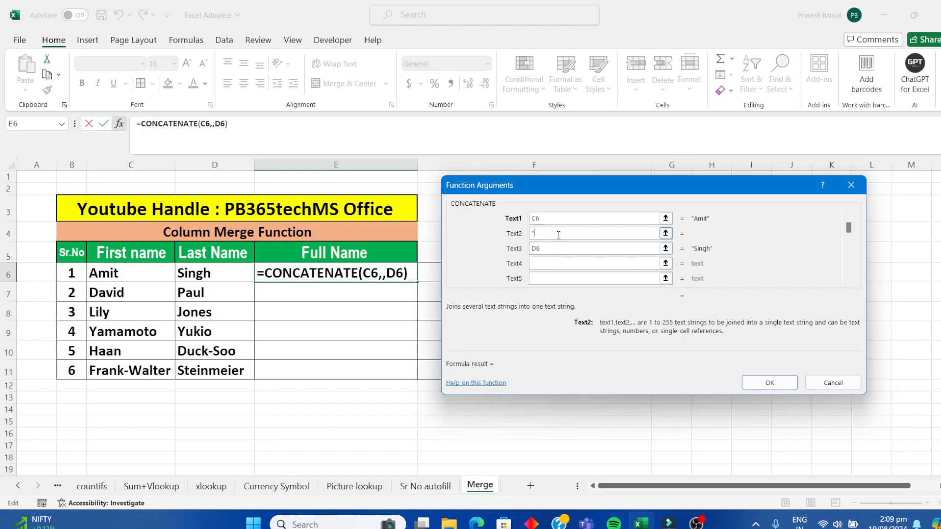
type(":")
left_click(559, 248)
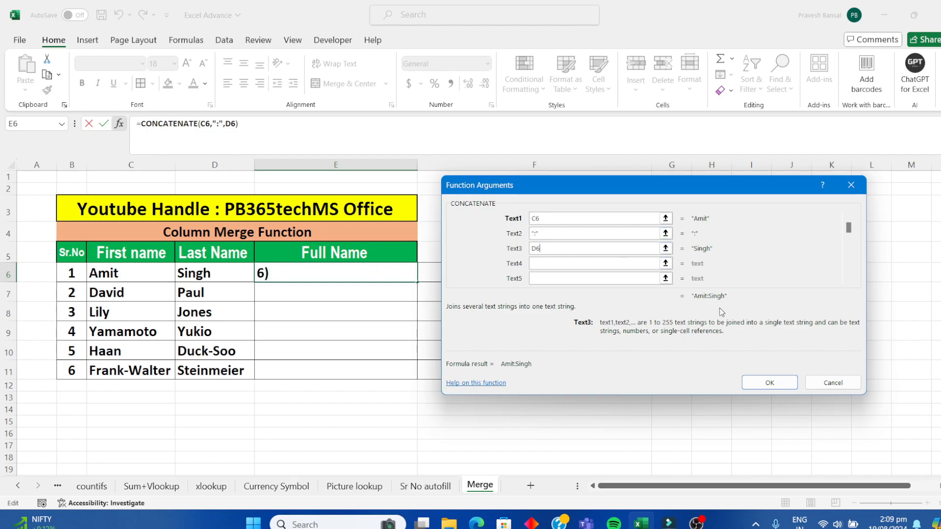
Step: Set the Text2 separator to a space and apply the CONCATENATE formula in E6
left_click(583, 232)
key("BackSpace")
key("BackSpace")
key("BackSpace")
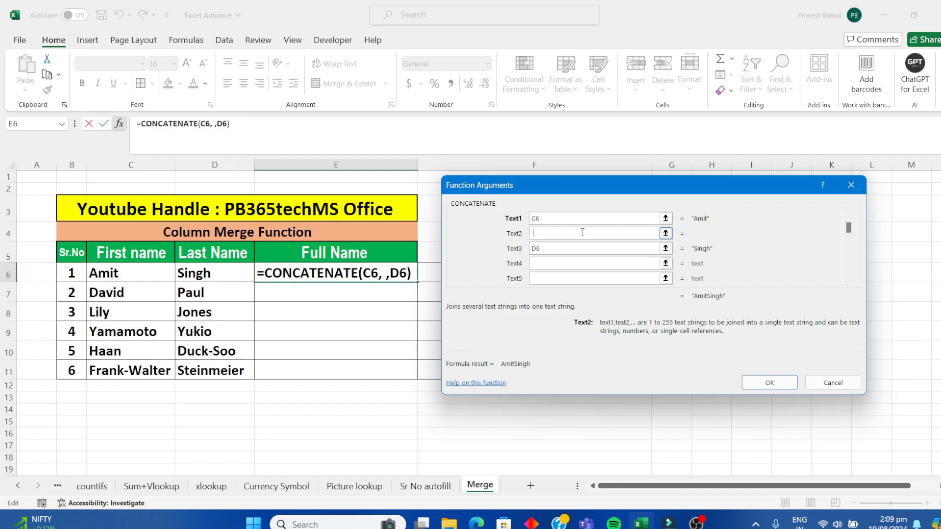
left_click(767, 384)
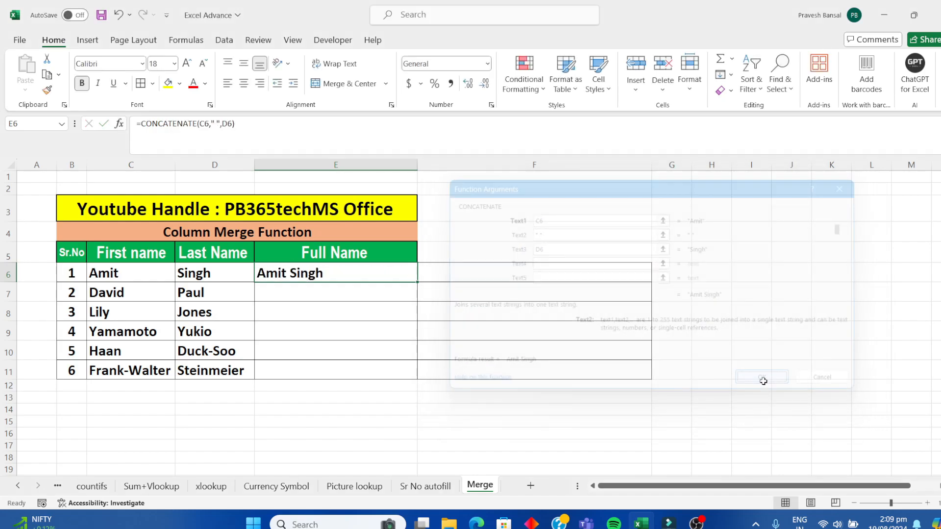
left_click(503, 347)
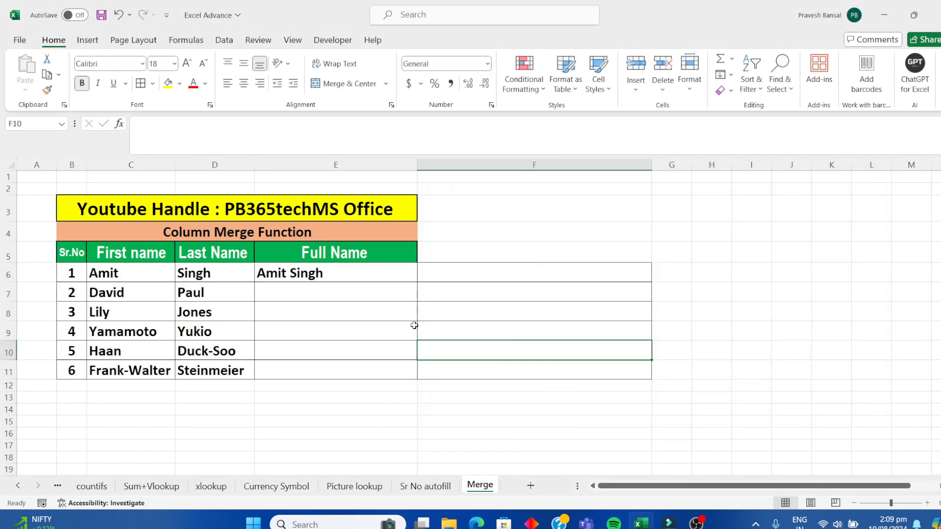
Step: Fill the full-name formula from E6 down through E11
left_click(287, 278)
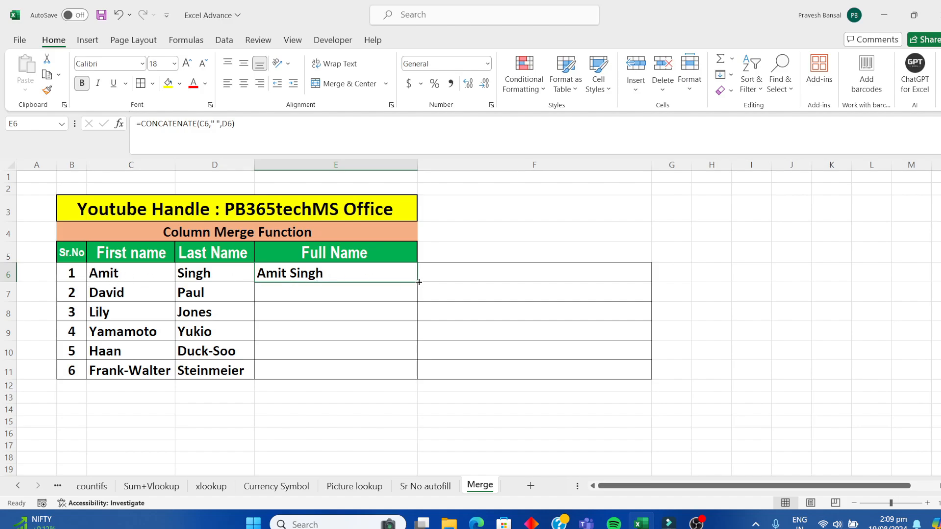
left_click_drag(420, 283, 416, 379)
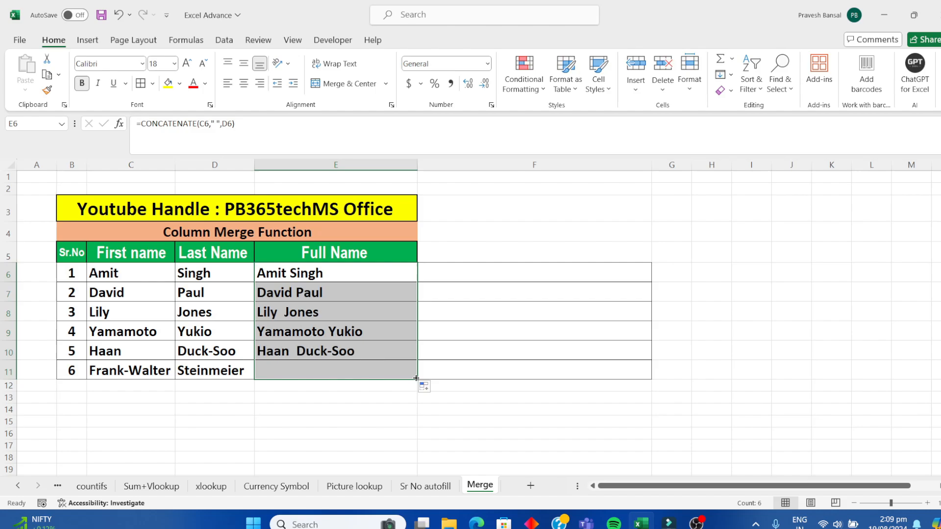
left_click(364, 387)
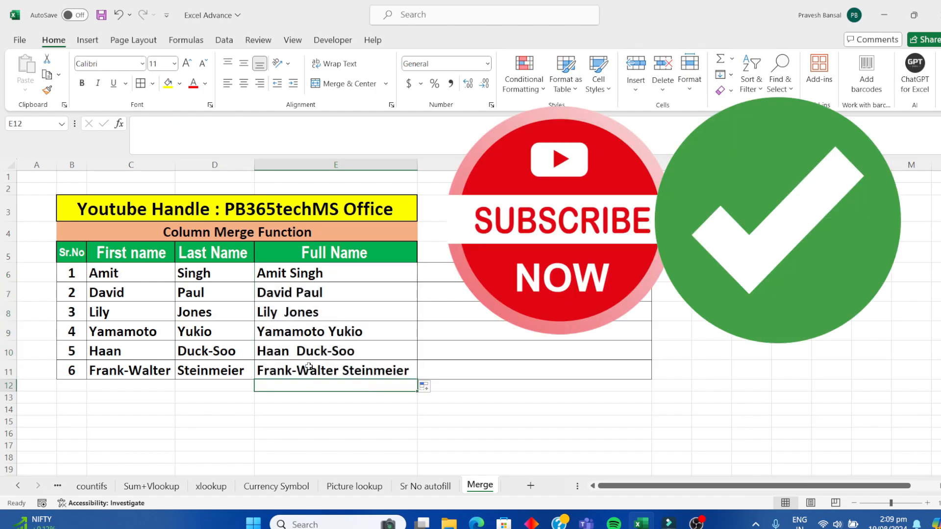
Step: Replace the first name in C6 with a different first name and check the Full Name formulas in E6, E9 and E11
left_click(108, 271)
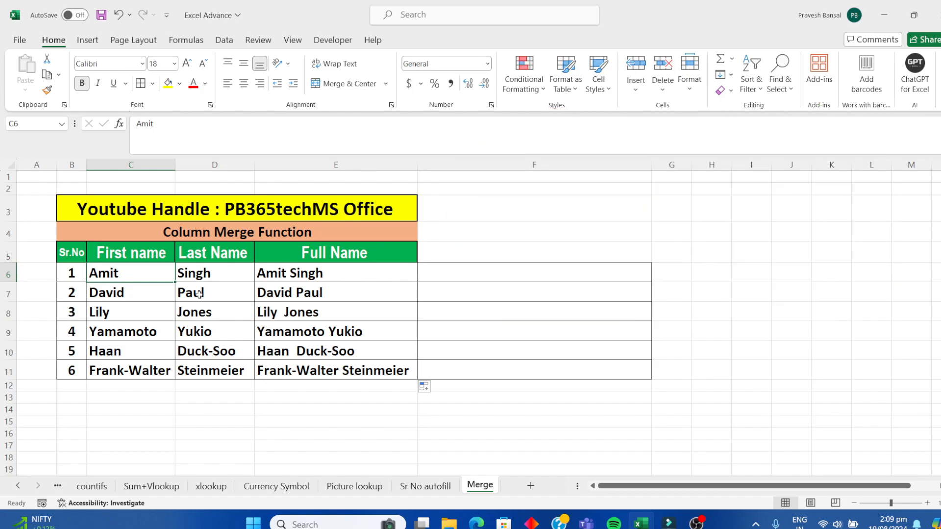
type("Sun")
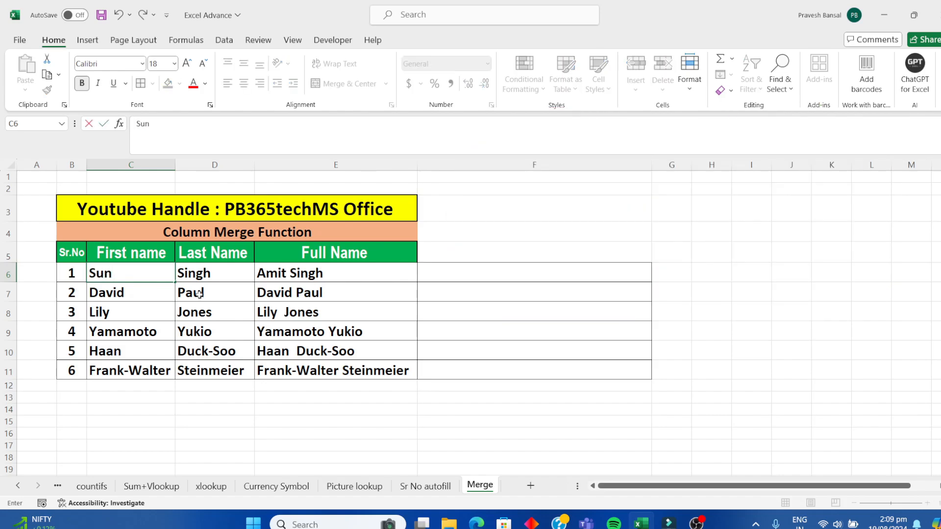
type("il")
key("Return")
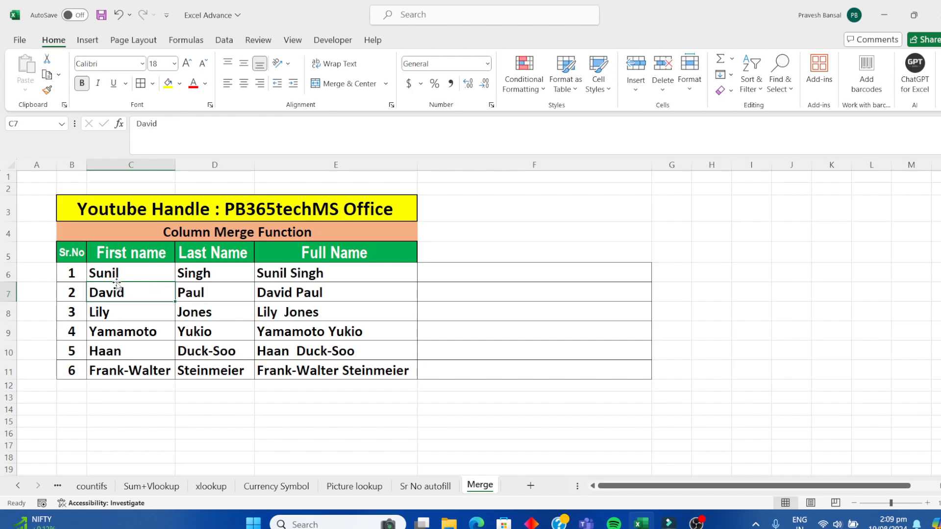
left_click(301, 272)
left_click(348, 337)
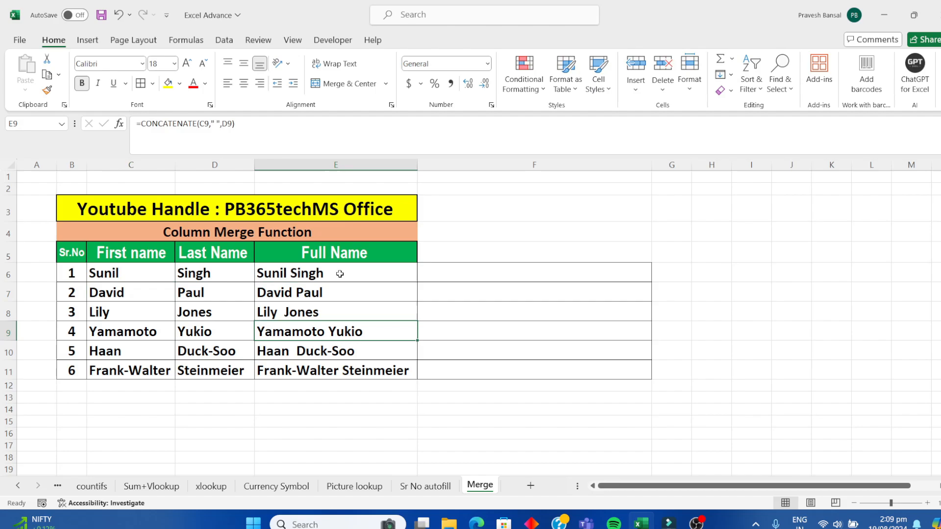
left_click(353, 373)
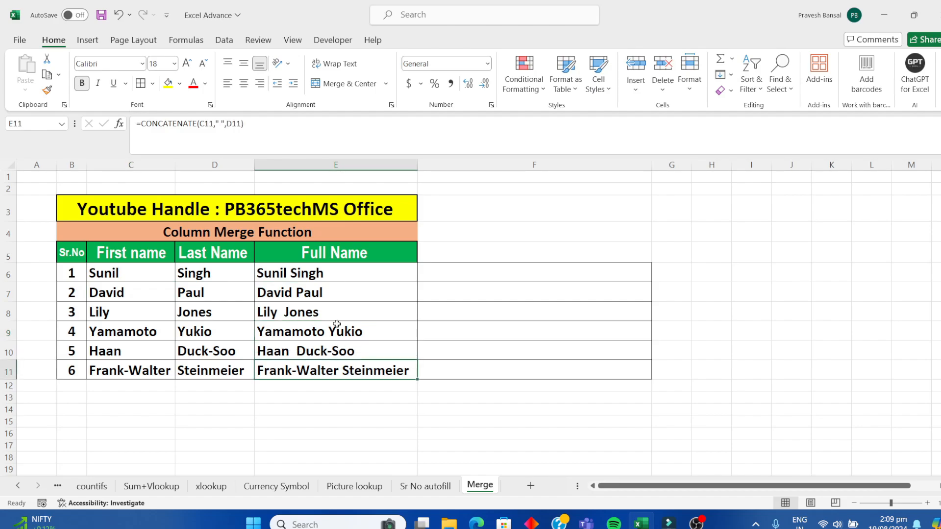
Step: Try to copy the full names in E6:E11 into column F starting at F6, and clear the pasted cells
left_click_drag(323, 278, 319, 364)
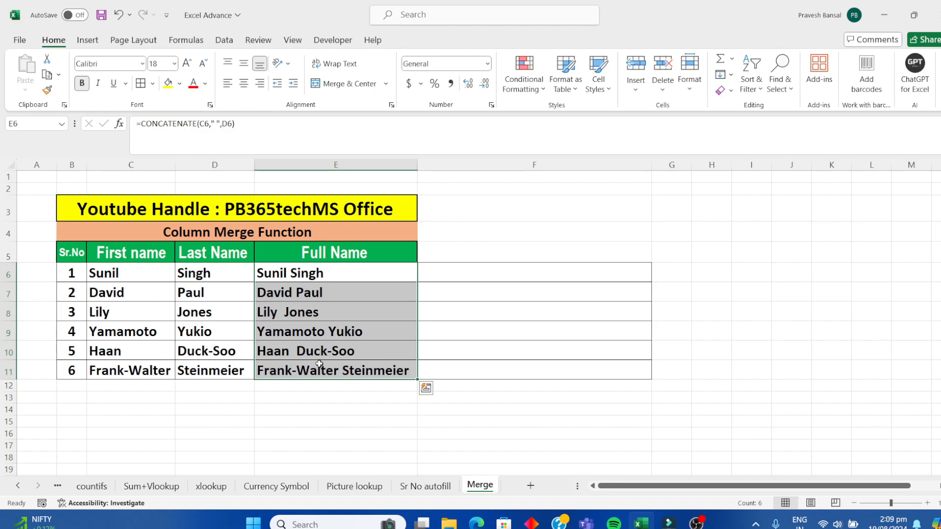
key("ctrl+c")
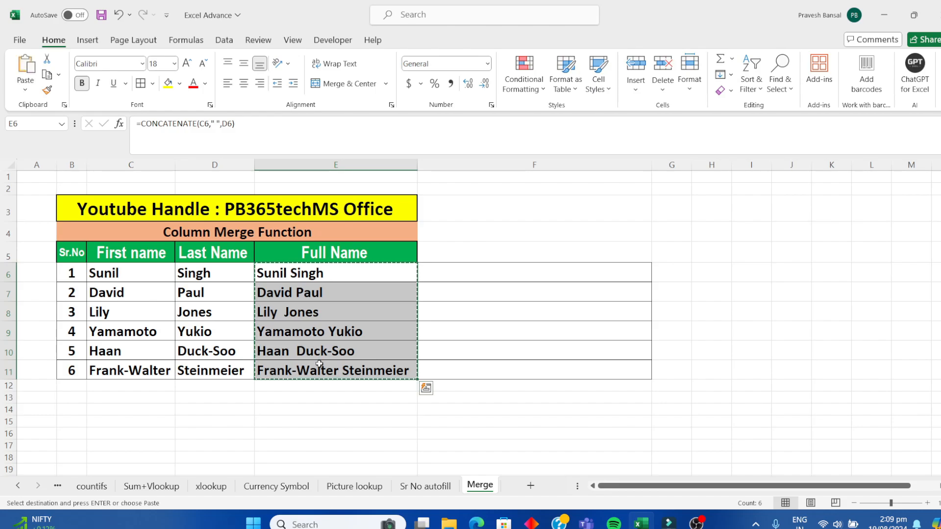
left_click(494, 272)
key("Return")
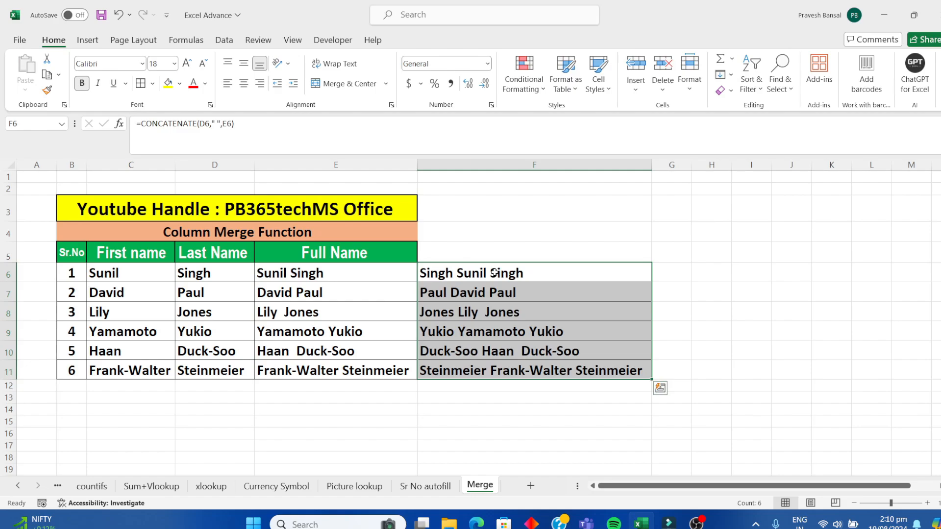
key("Delete")
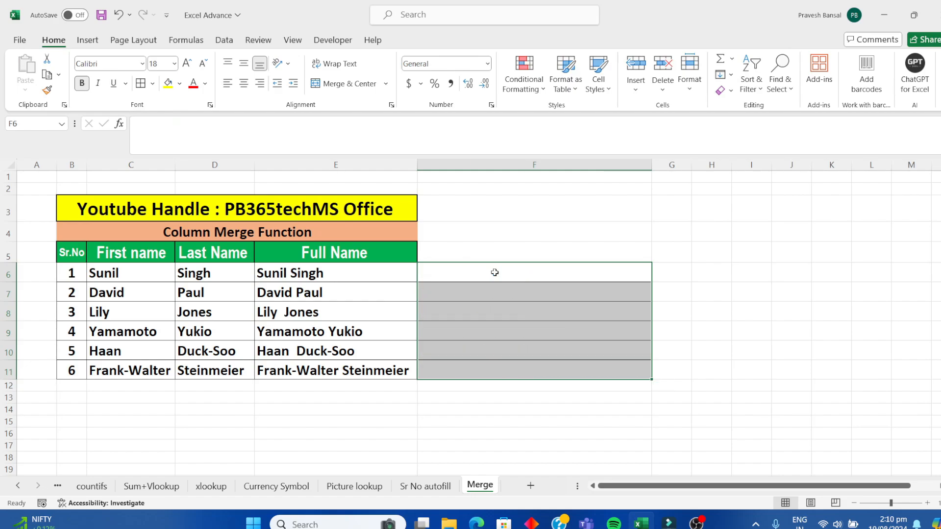
left_click(519, 300)
Step: Copy the full names in E6:E11 and paste them as values only into column F starting at F6
left_click_drag(316, 274, 313, 363)
key("ctrl+c")
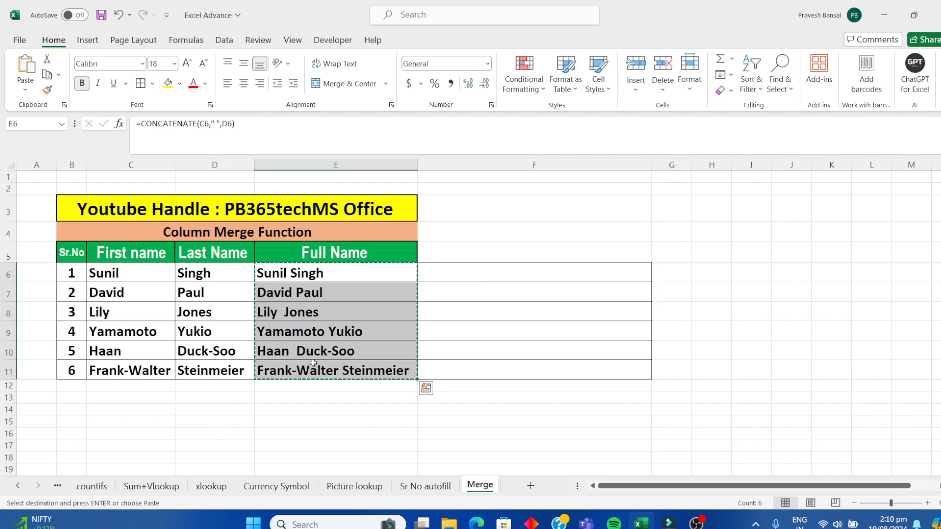
left_click(475, 270)
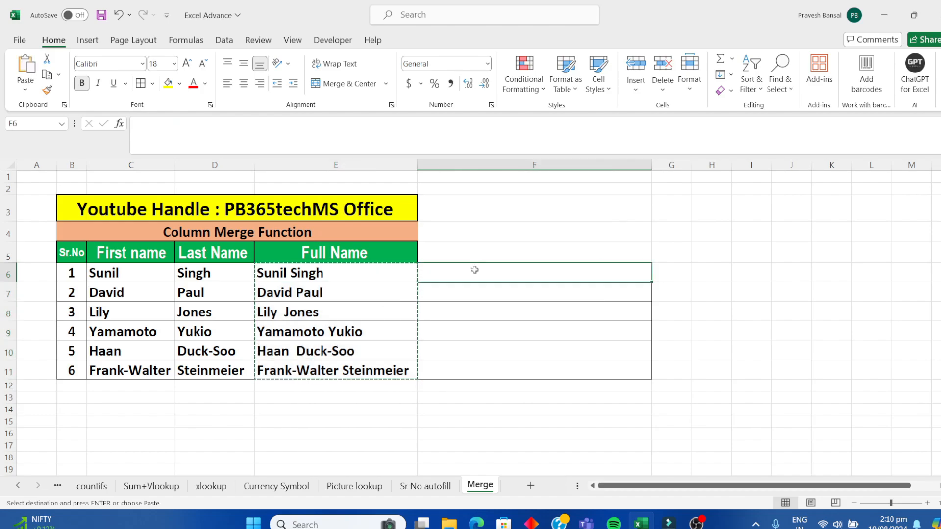
right_click(475, 270)
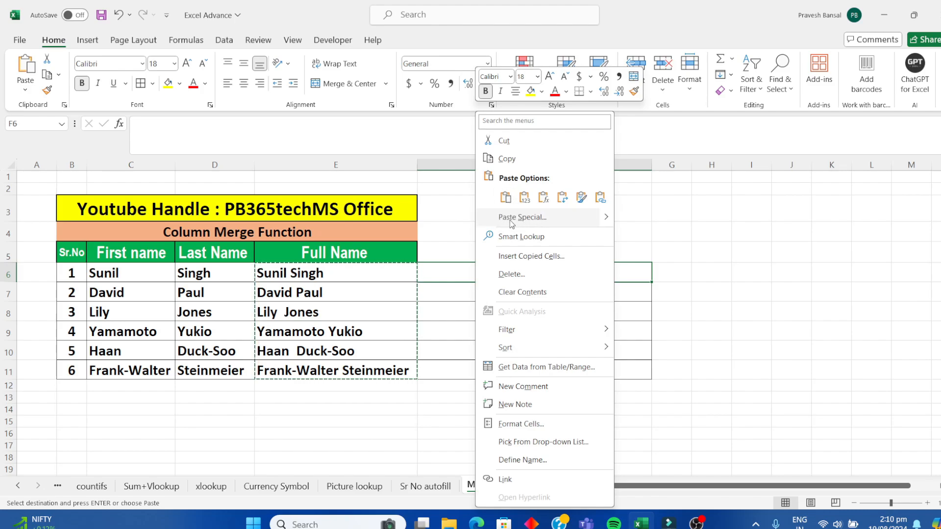
left_click(535, 218)
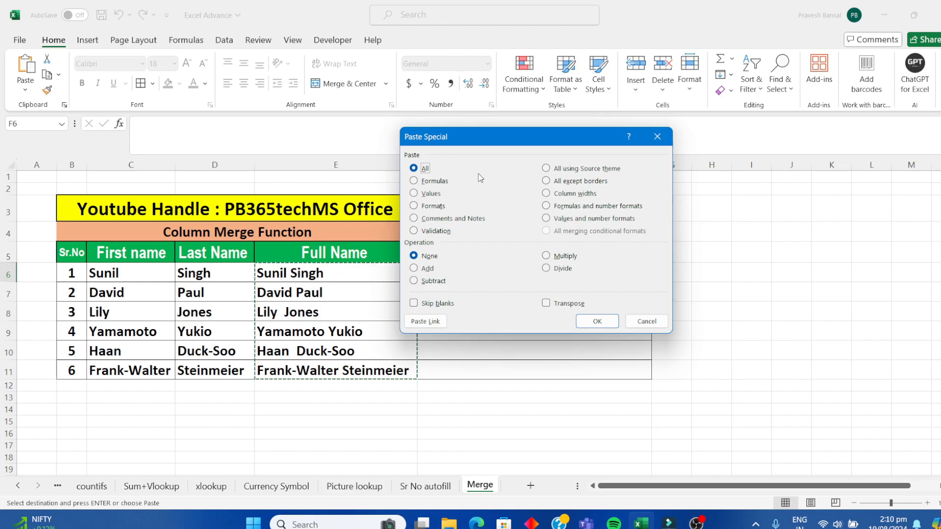
left_click_drag(534, 186, 509, 198)
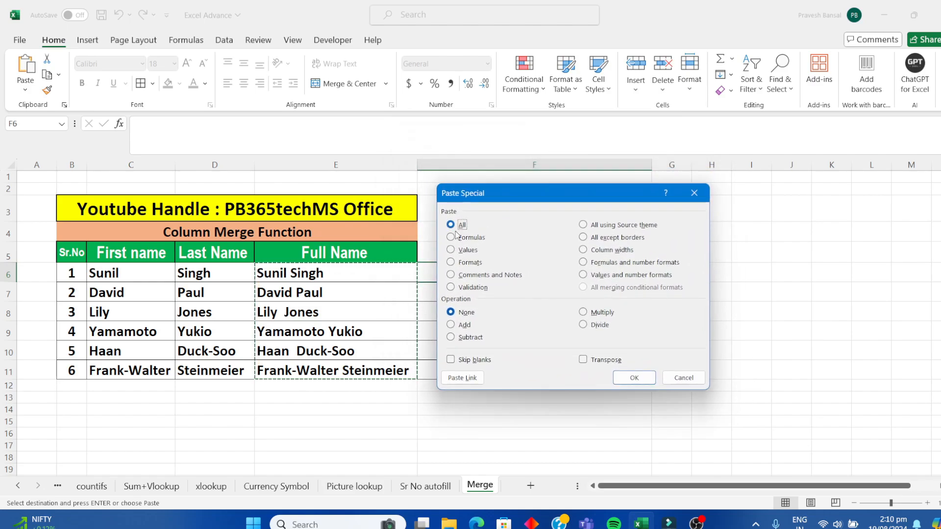
left_click(451, 250)
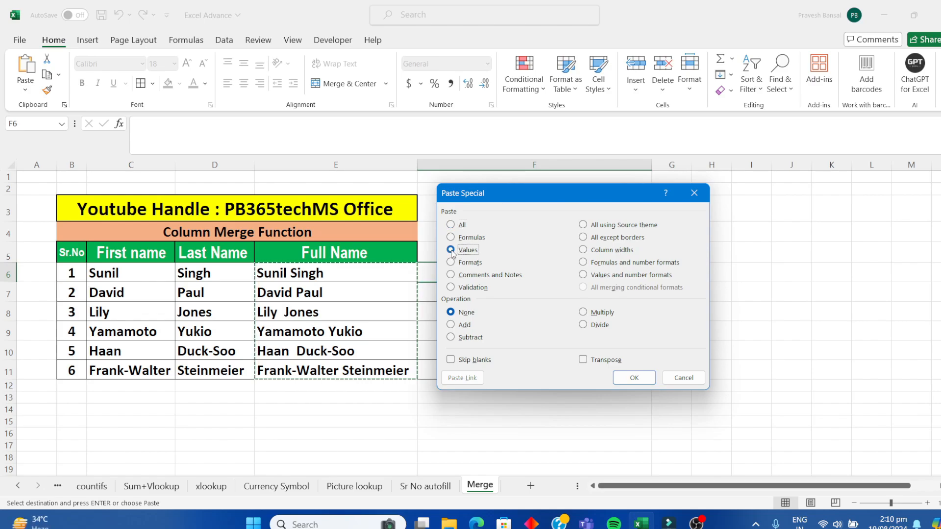
left_click(630, 382)
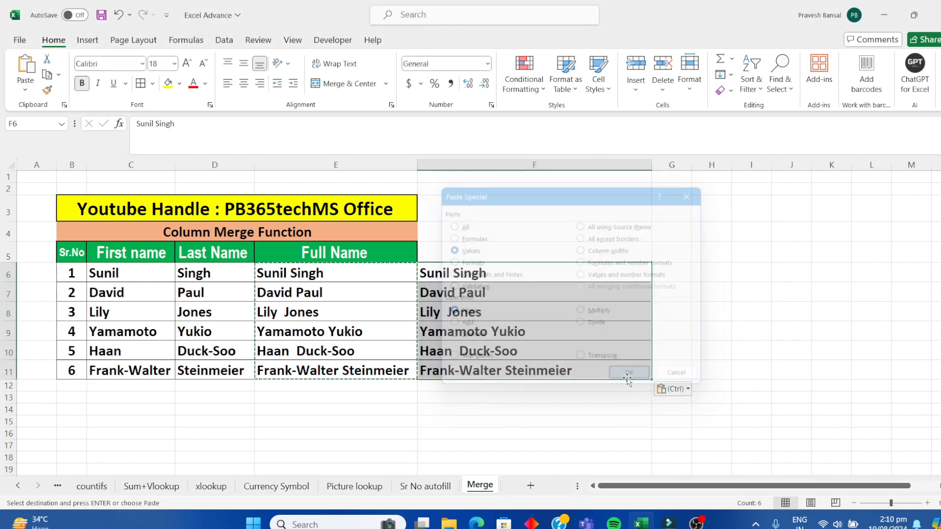
left_click(593, 402)
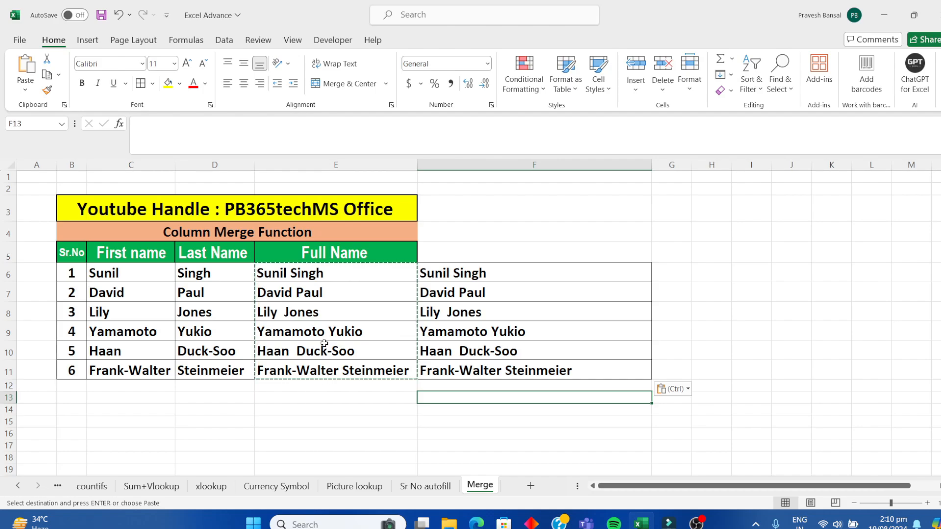
Step: Check the content of F6 and clear the pasted names from F6:F11
left_click(476, 273)
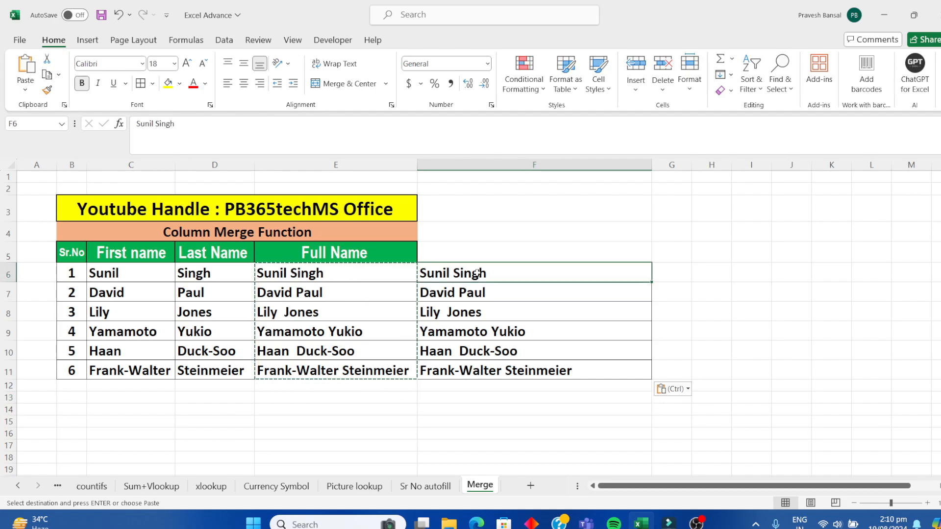
left_click(476, 386)
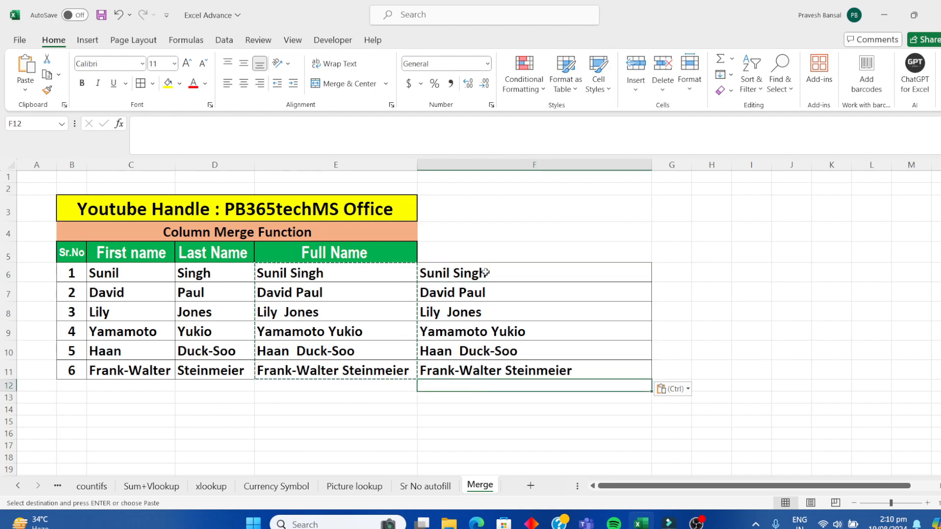
left_click_drag(489, 271, 487, 372)
key("Delete")
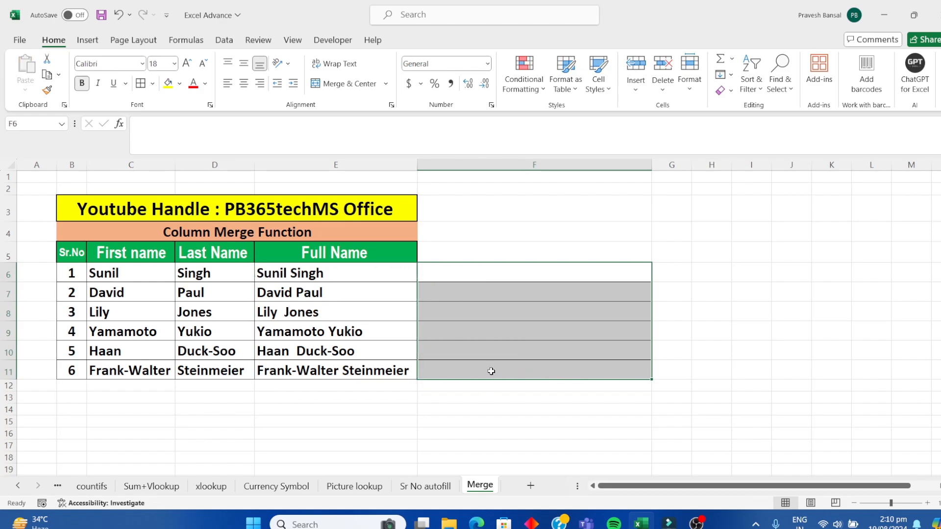
left_click(480, 351)
Step: Inspect the CONCATENATE formulas in the Full Name cells E6, E7 and E8
left_click(348, 277)
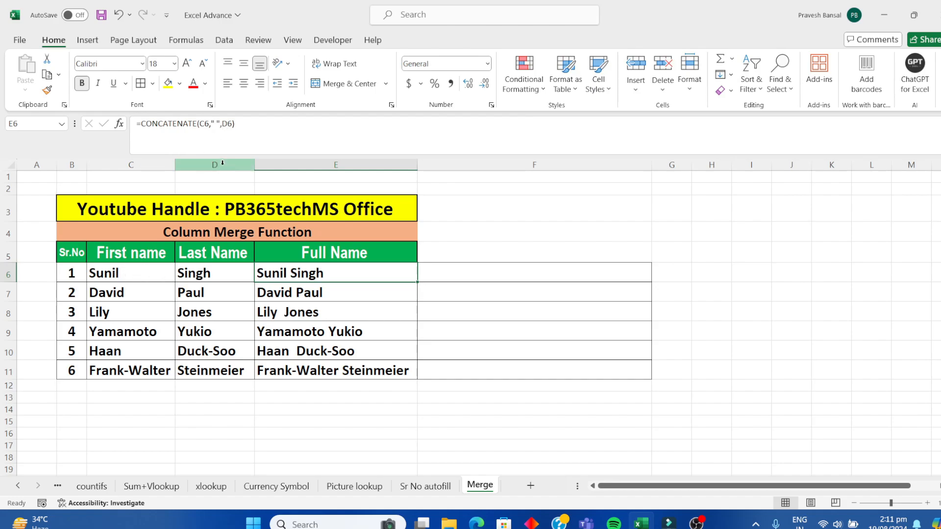
left_click(306, 293)
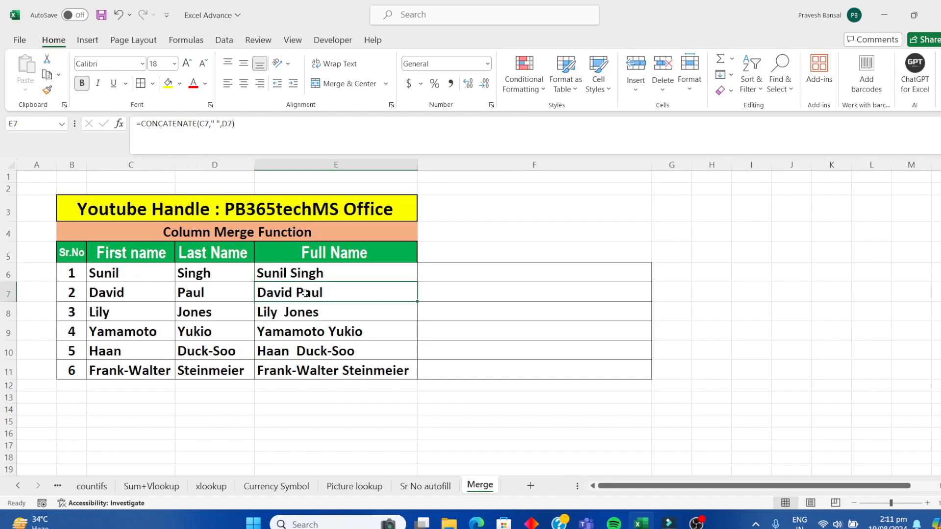
left_click(280, 314)
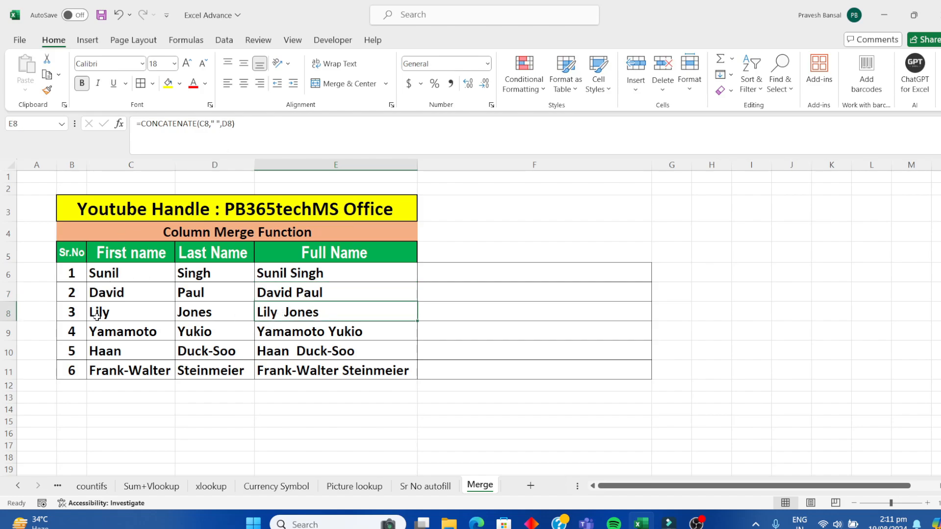